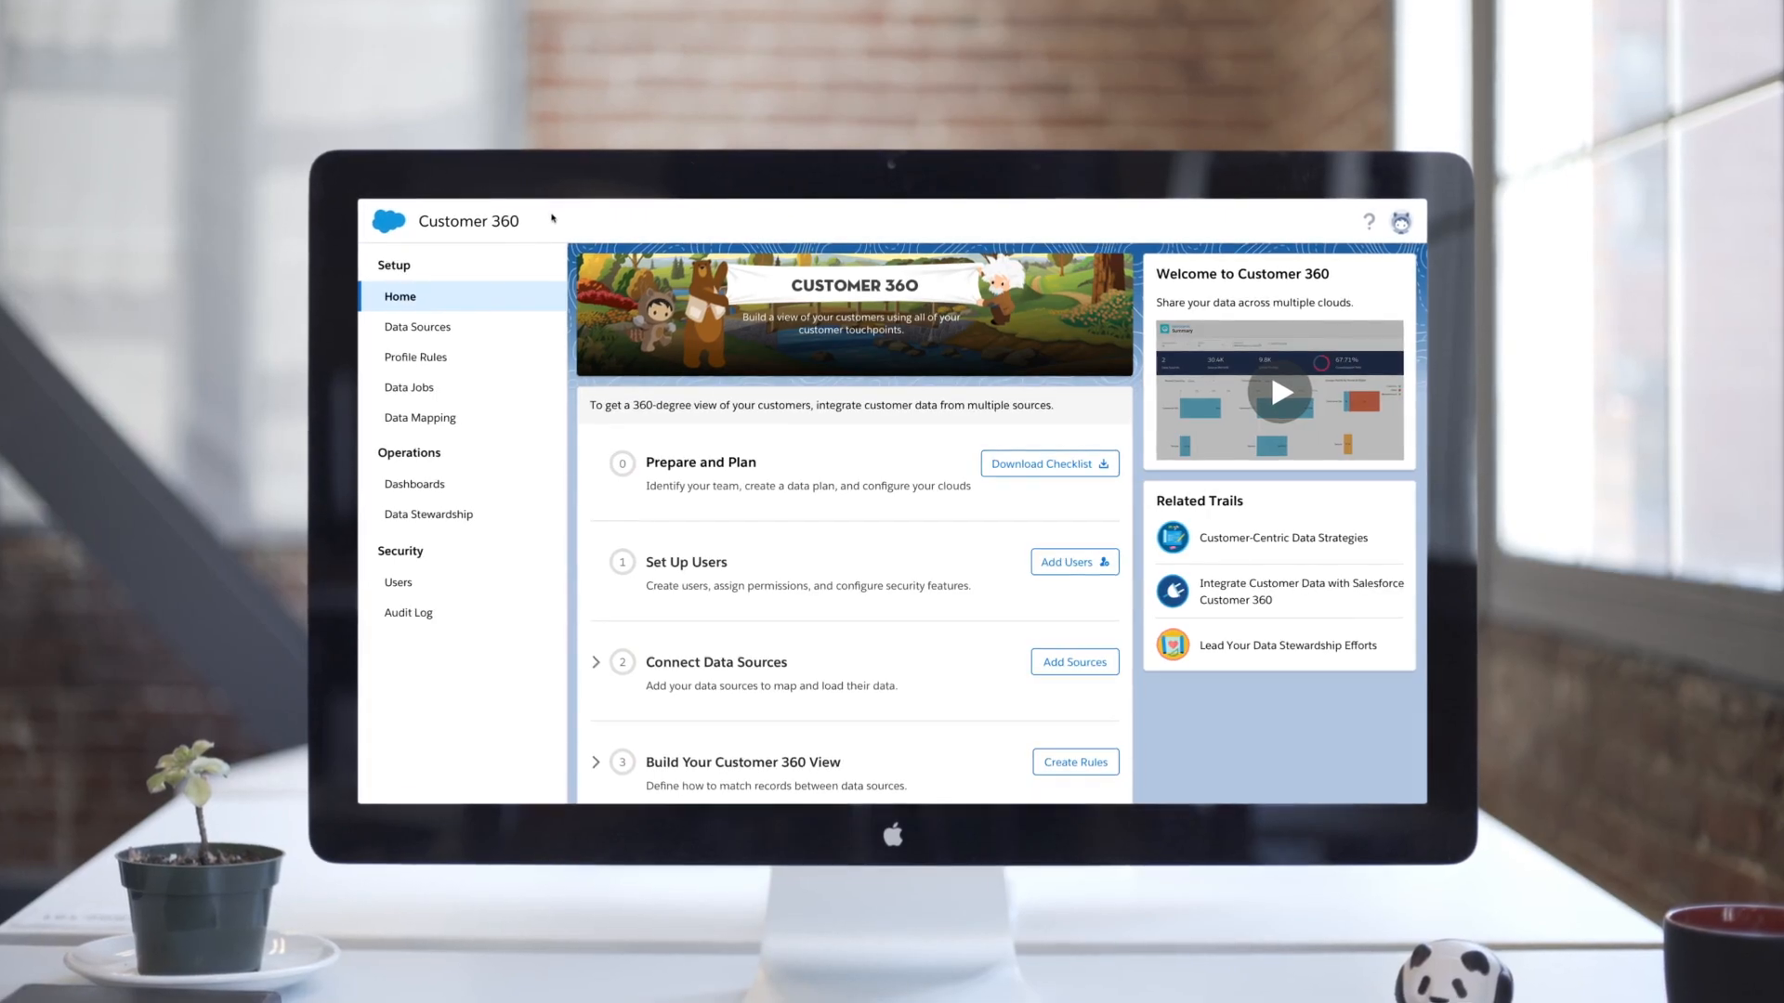
Step: Review connected data sources, then view the Information Model to NTO Service Sandbox field mappings
click(415, 325)
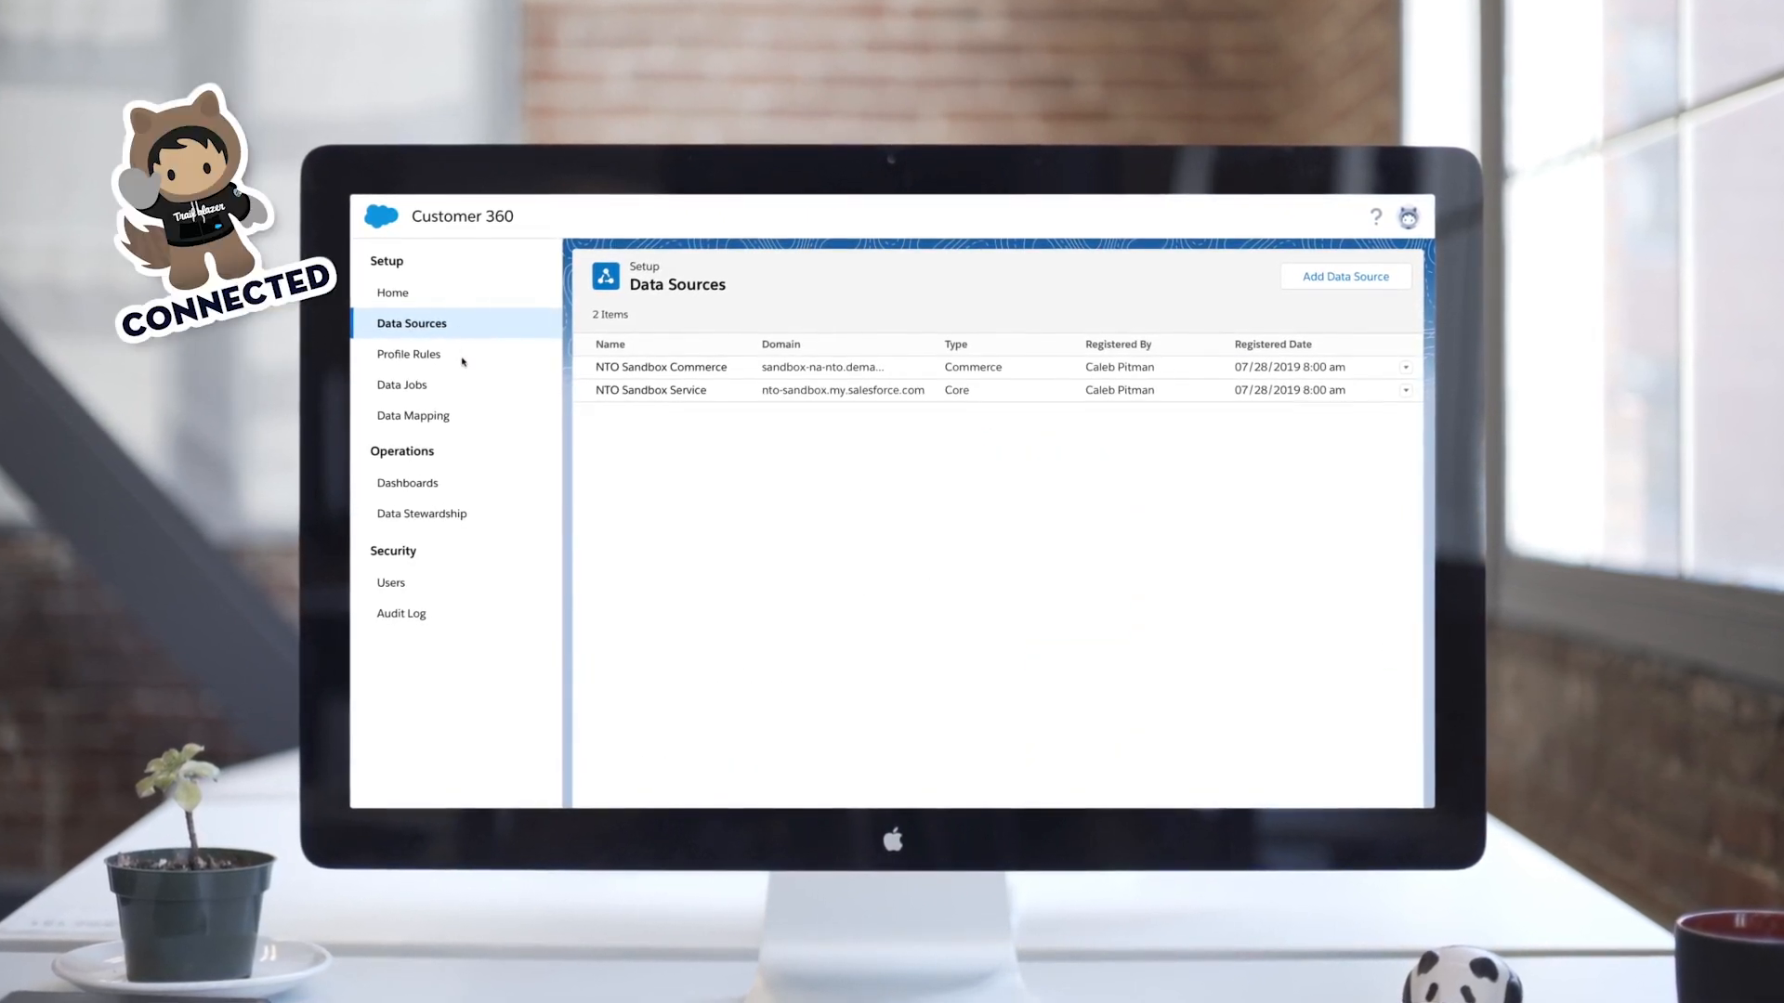
click(412, 416)
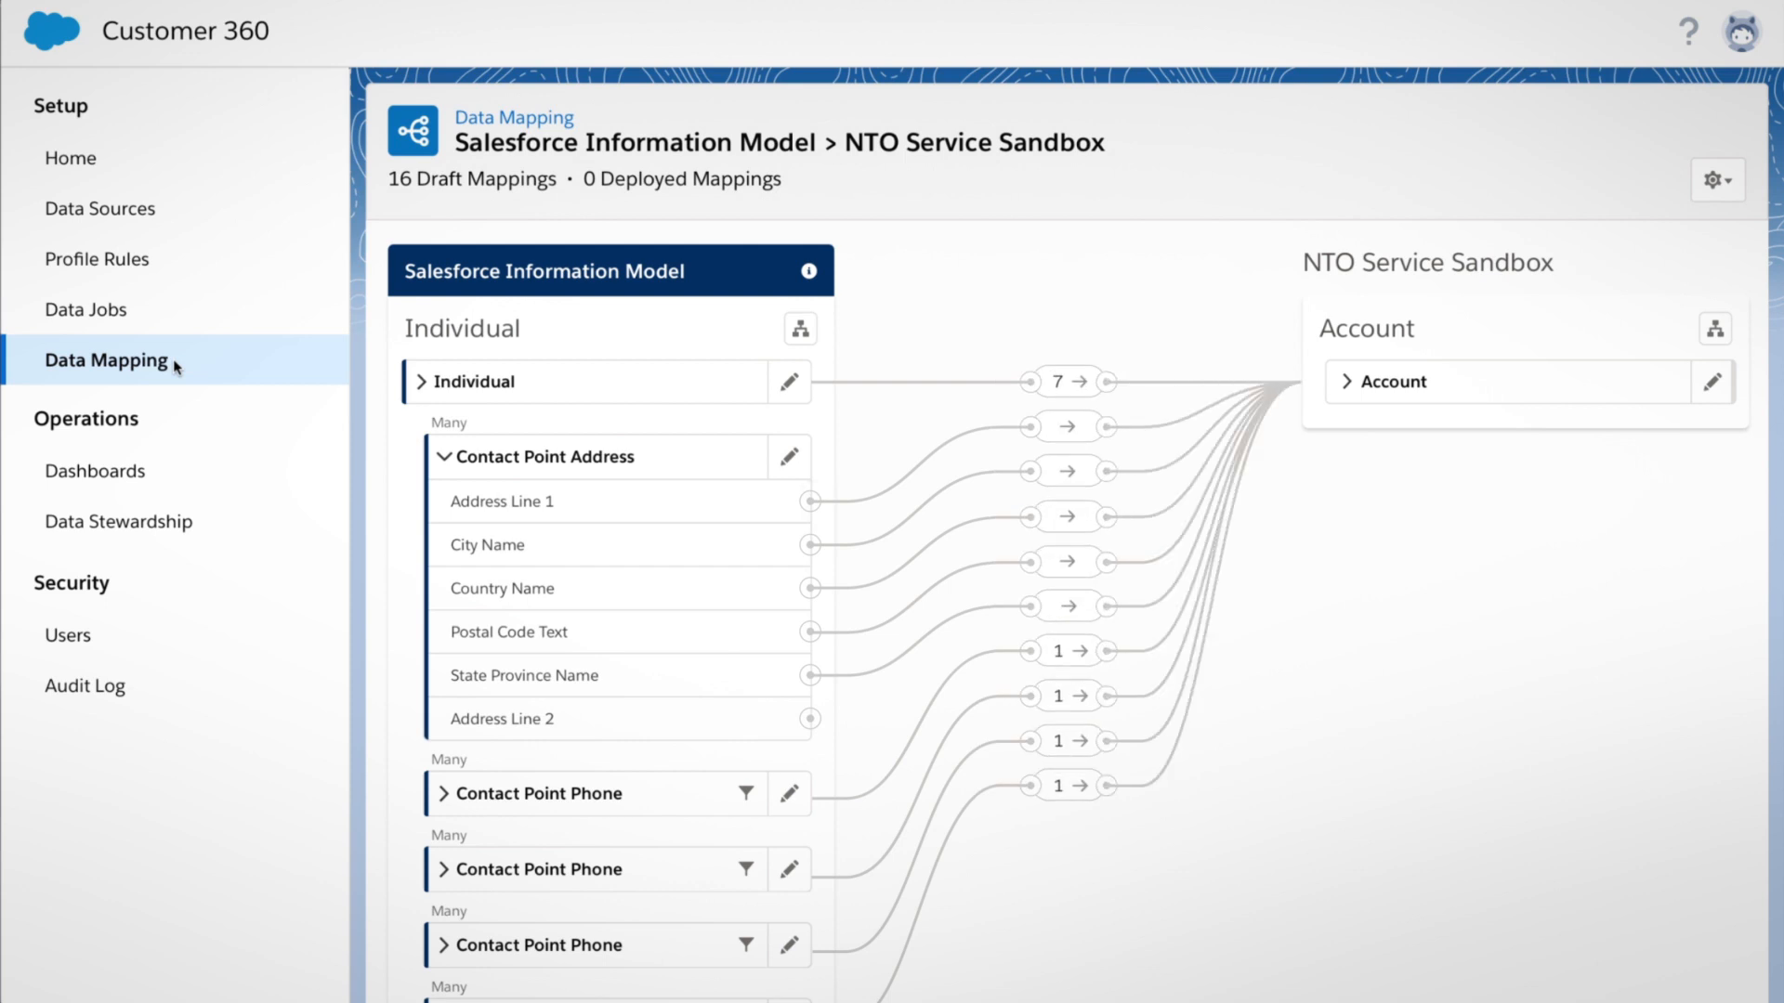
click(425, 390)
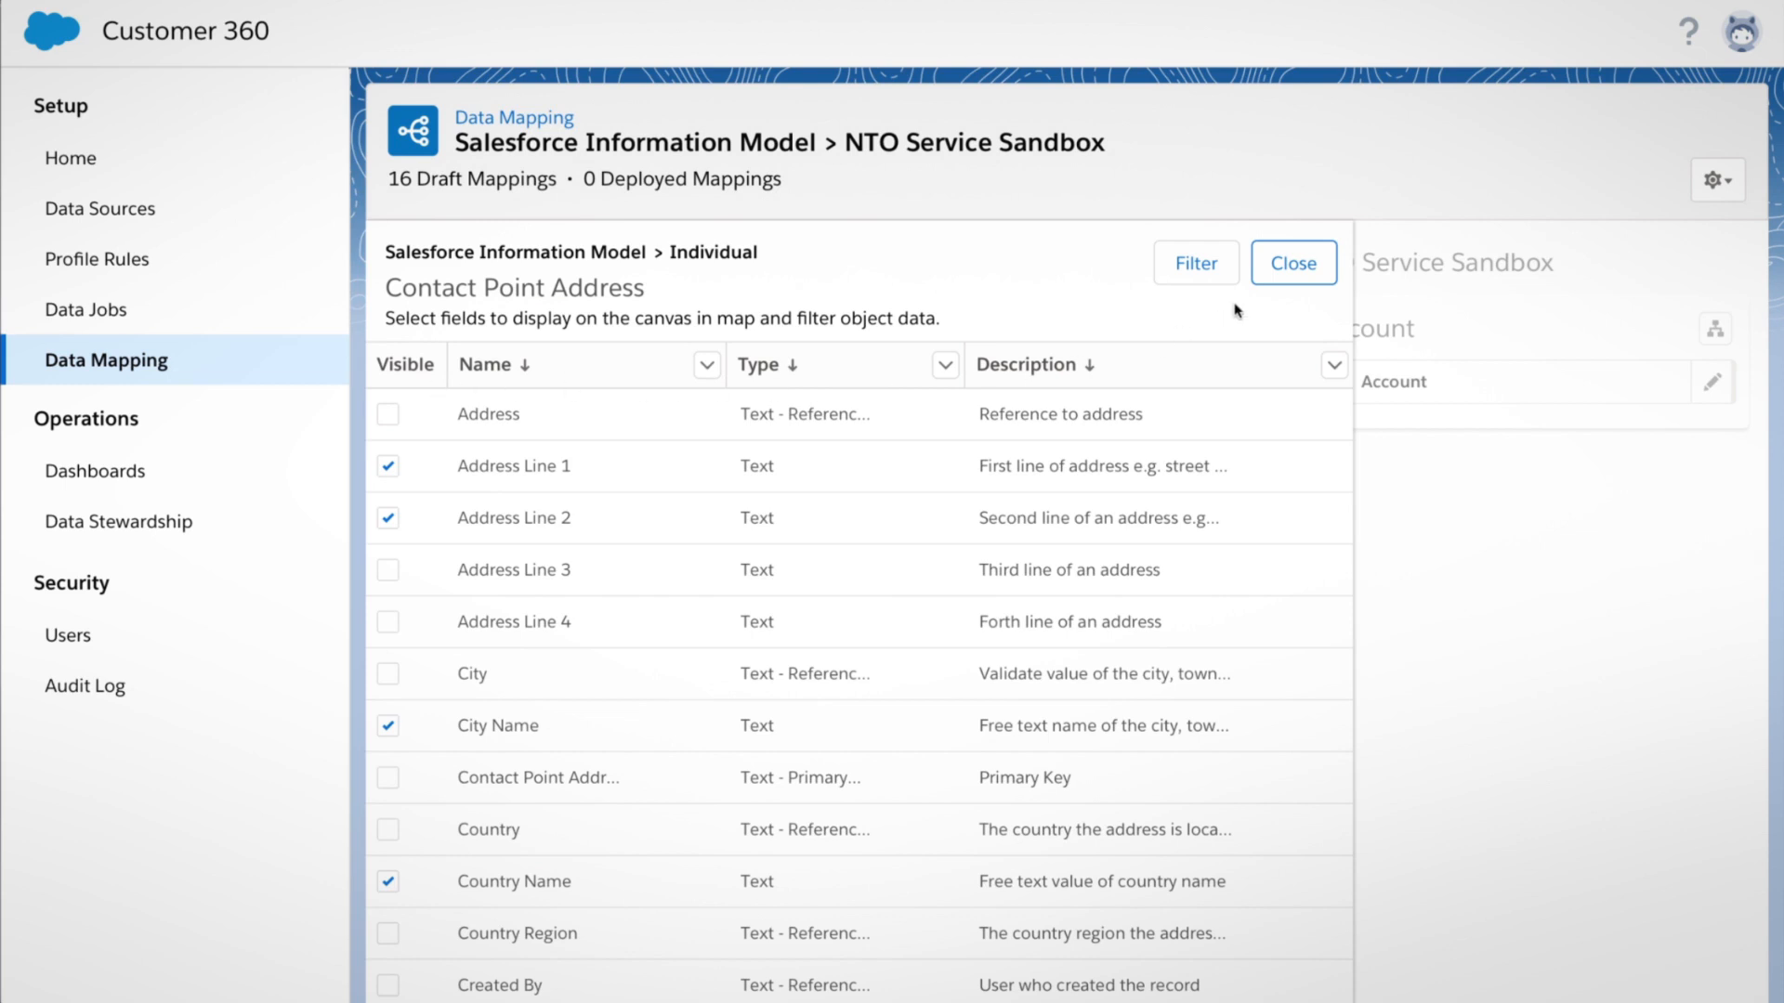
click(1279, 276)
click(1341, 382)
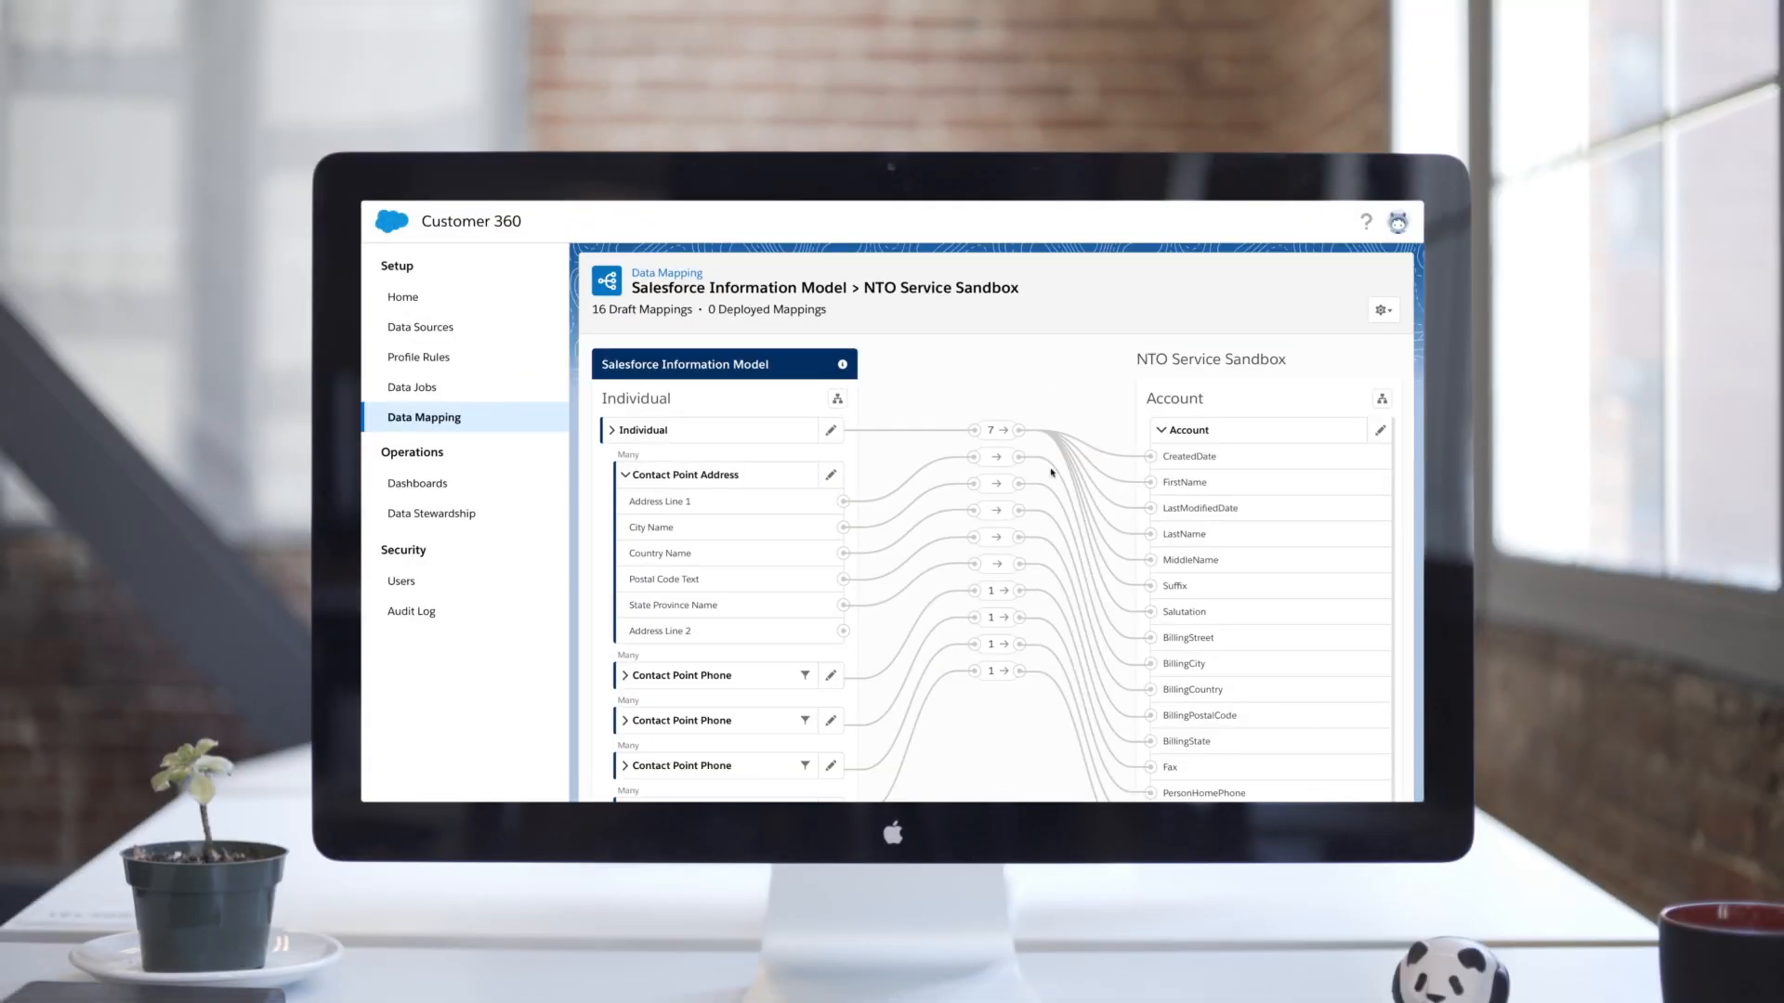
click(481, 513)
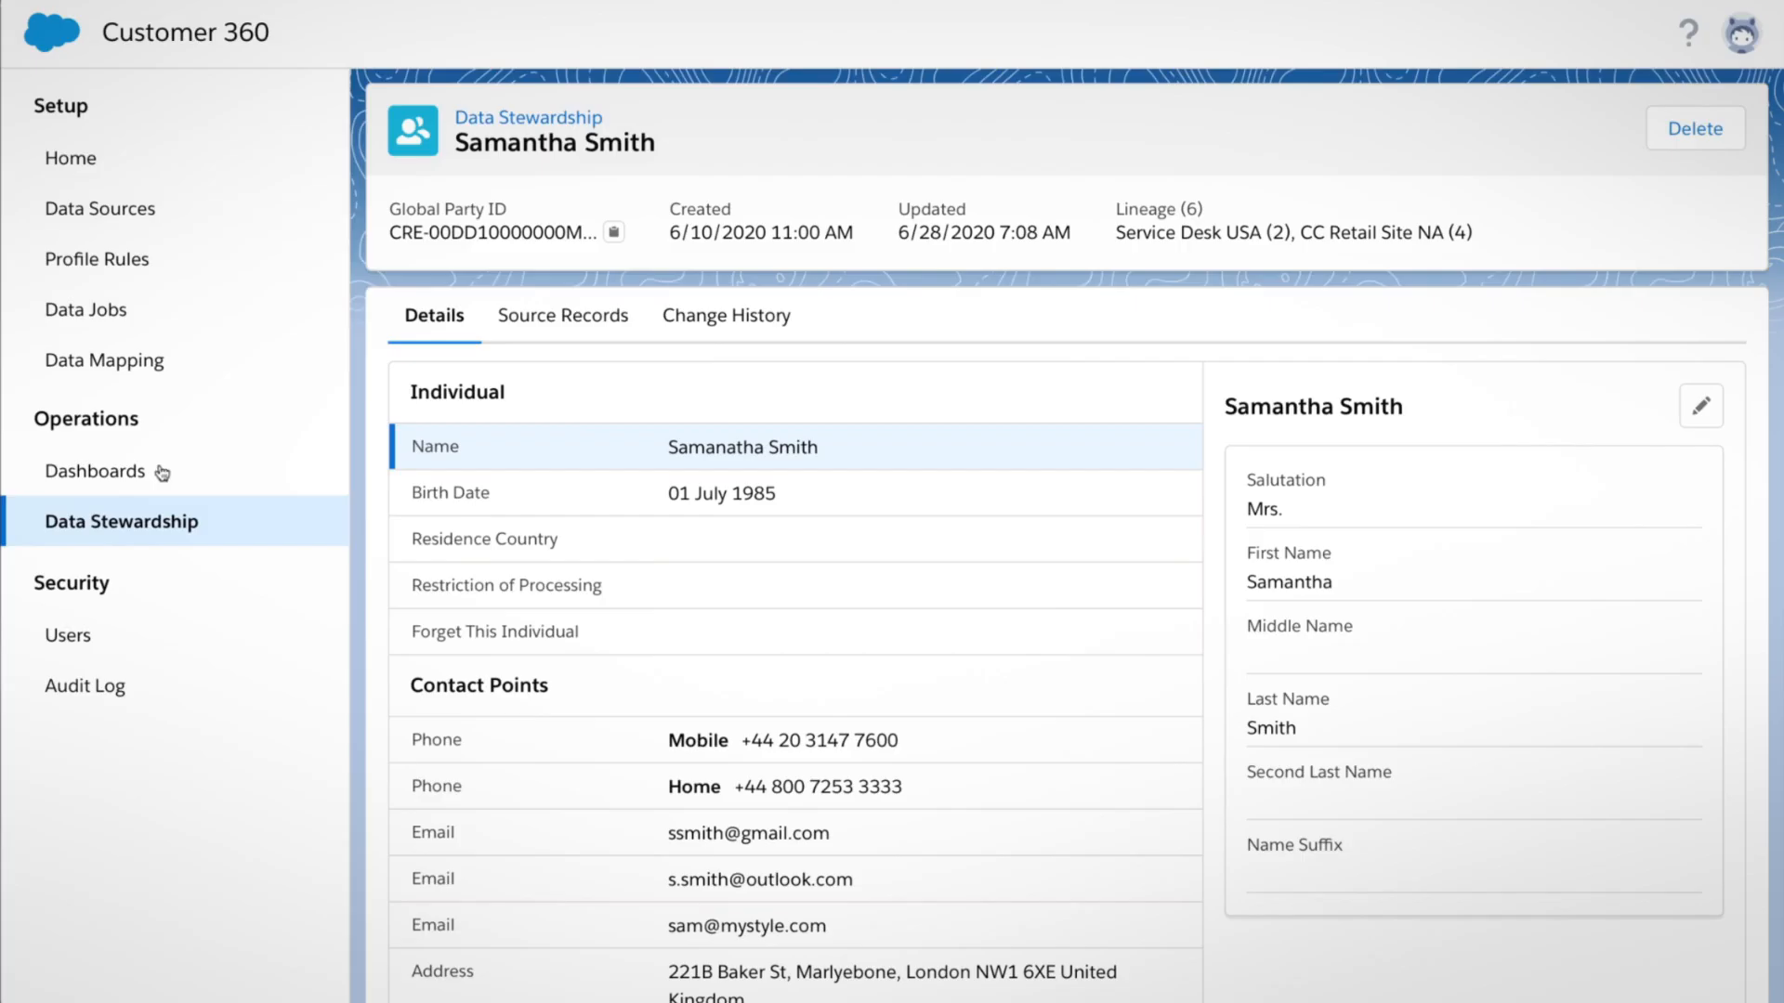
Step: Show the Summary dashboard: 4 sources, 114 source records, 49 master profiles, 57.02% consolidation
click(472, 492)
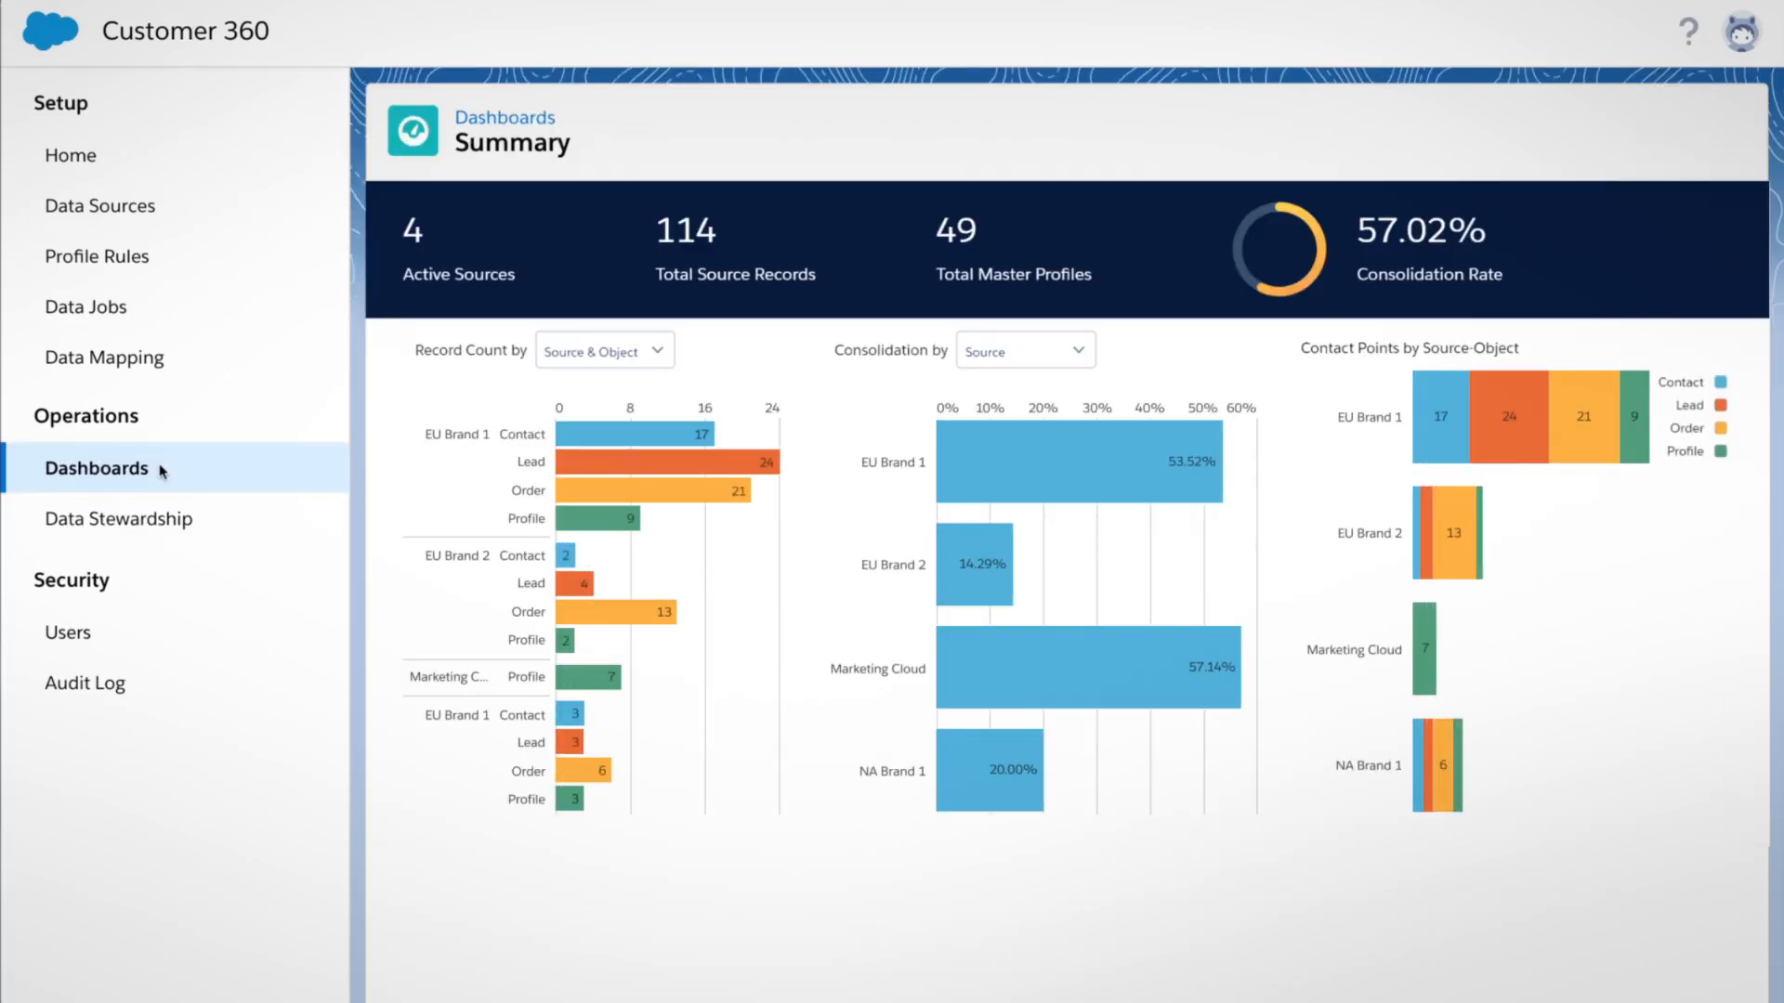